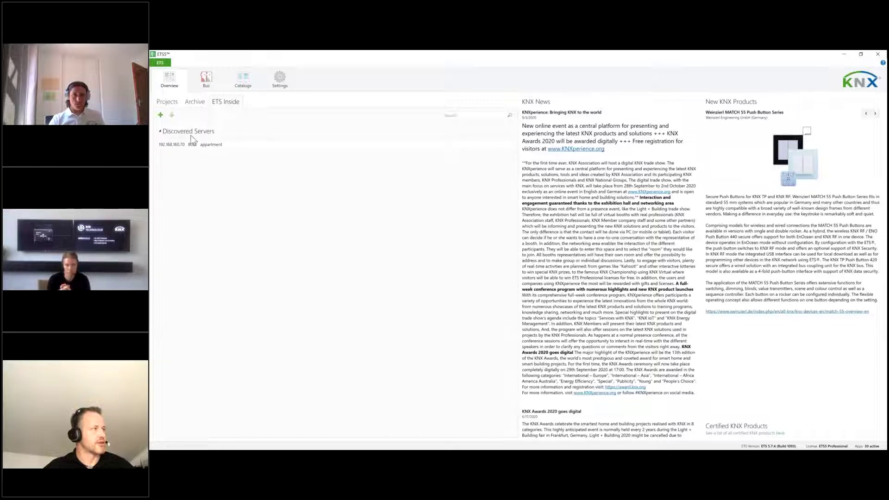
# Select the discovered ETS Inside server and check the APP MODULE start page in the browser before returning to ETS5.
pyautogui.click(238, 145)
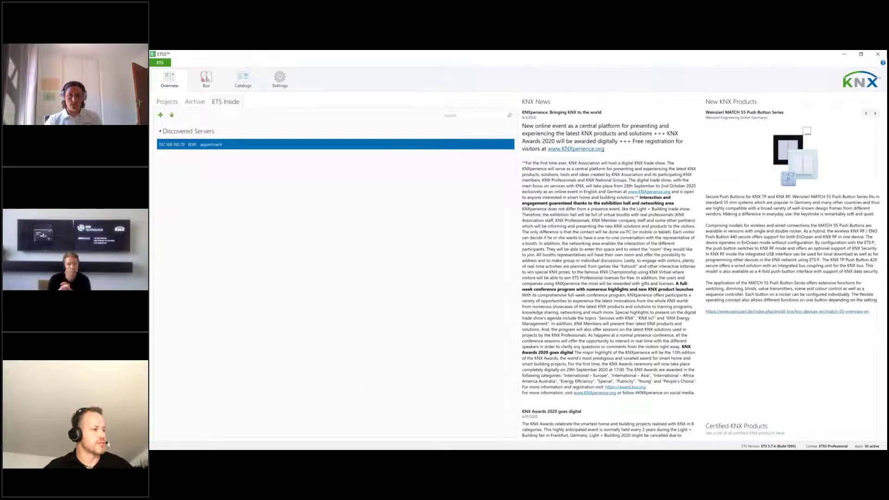
pyautogui.click(310, 437)
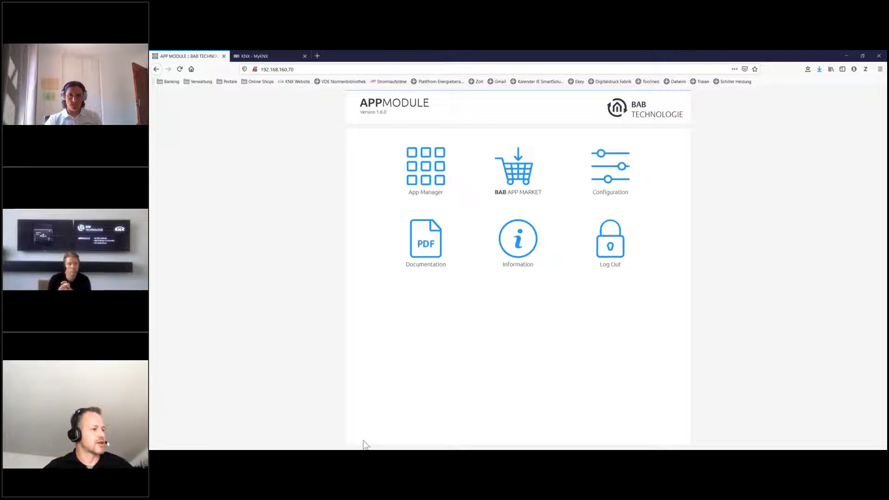
pyautogui.hotkey('alt', 'Tab')
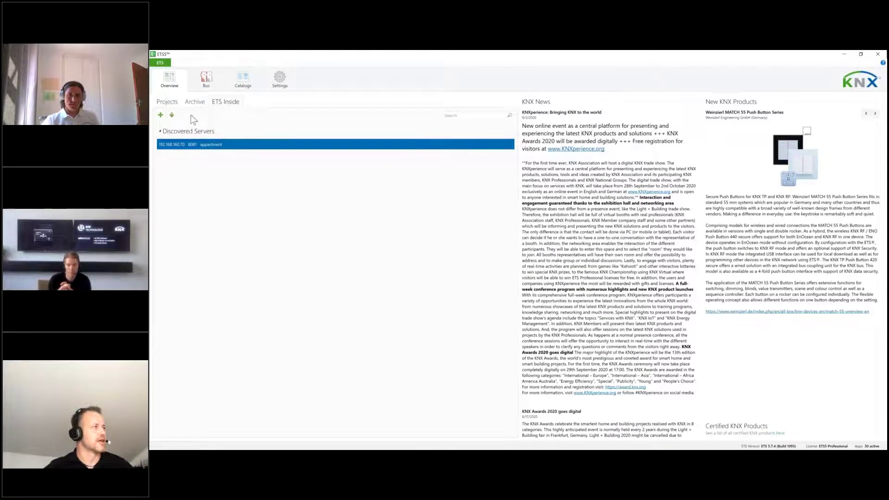
# Open the appartment project from the project list.
pyautogui.click(177, 103)
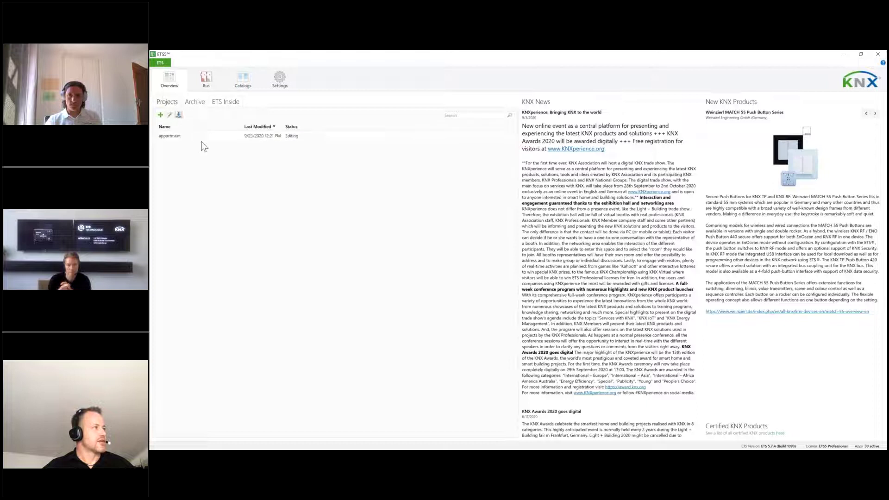
pyautogui.click(167, 139)
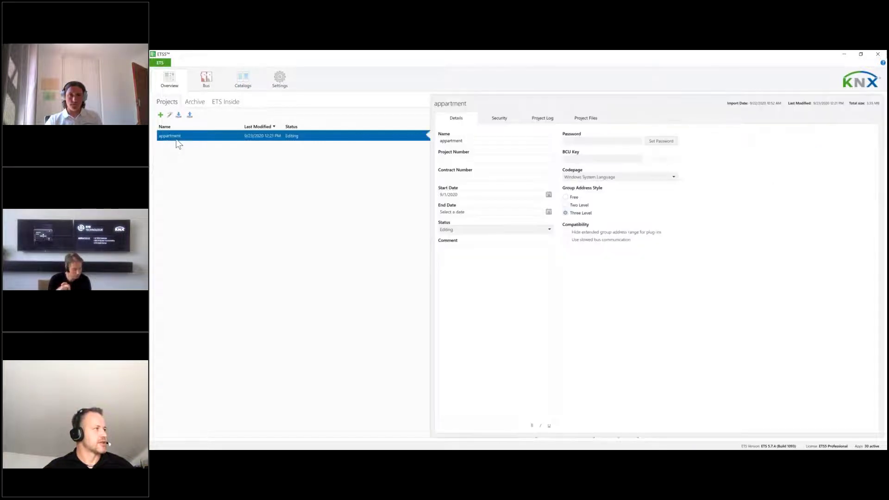
pyautogui.doubleClick(186, 138)
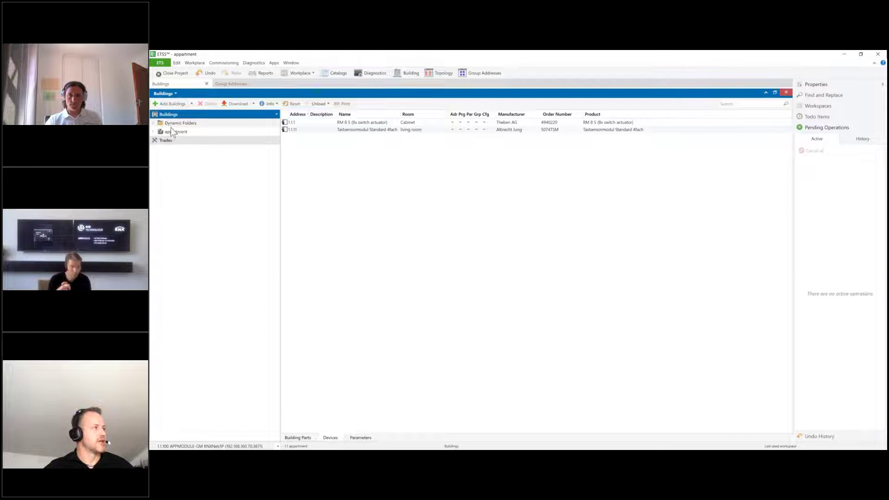
# Examine the room structure of the appartment building, including the contents of the dining room, hallway cabinet, kitchen and living room.
pyautogui.click(153, 131)
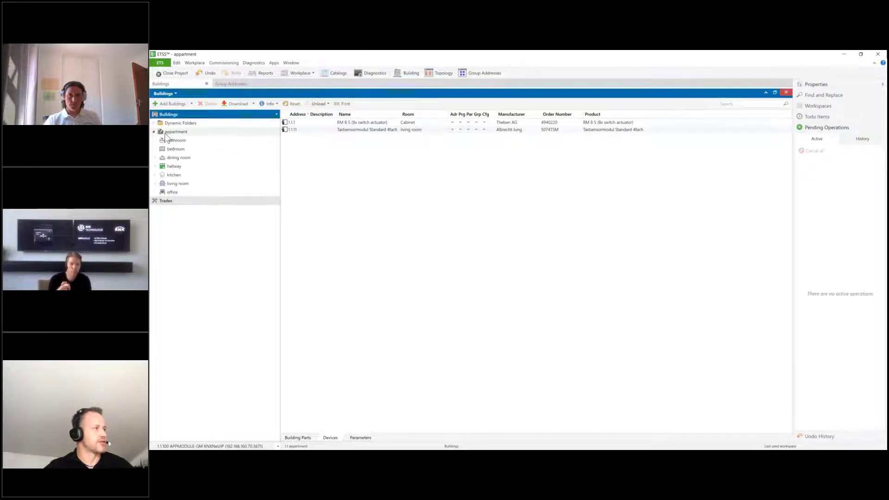
pyautogui.click(168, 134)
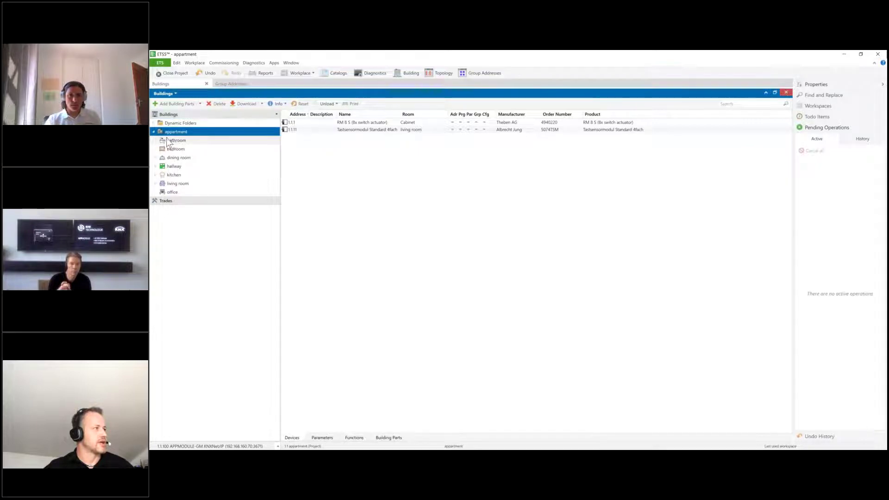
pyautogui.click(156, 158)
pyautogui.click(156, 158)
pyautogui.click(156, 166)
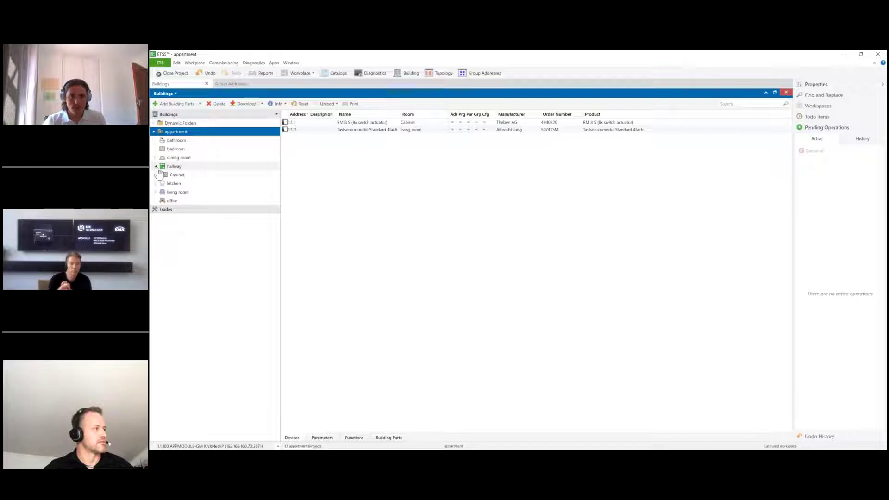
pyautogui.click(159, 175)
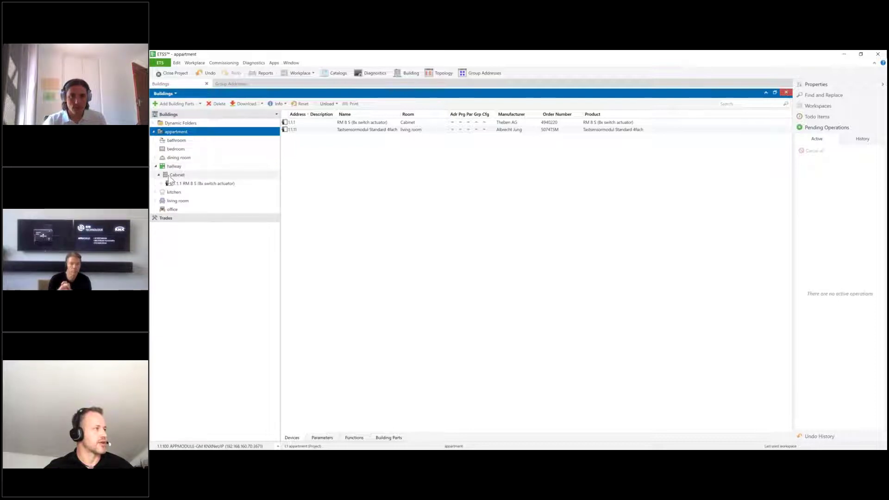
pyautogui.click(156, 167)
pyautogui.click(156, 175)
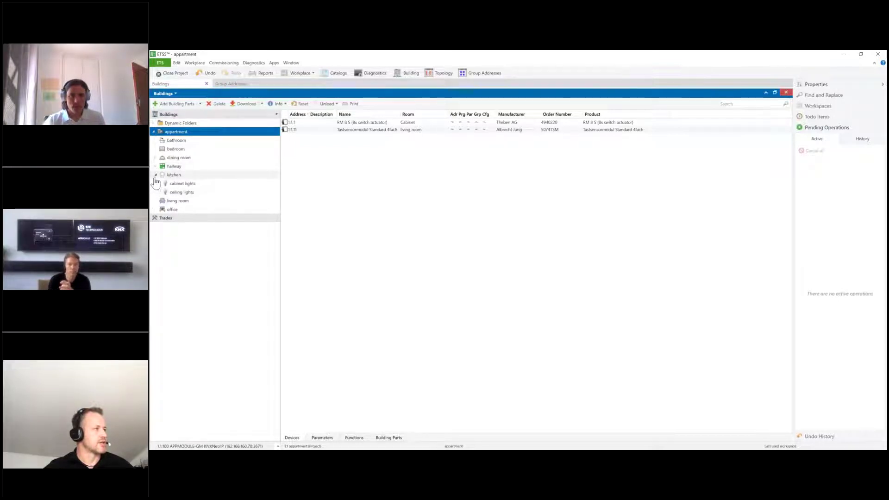
pyautogui.click(156, 175)
pyautogui.click(156, 184)
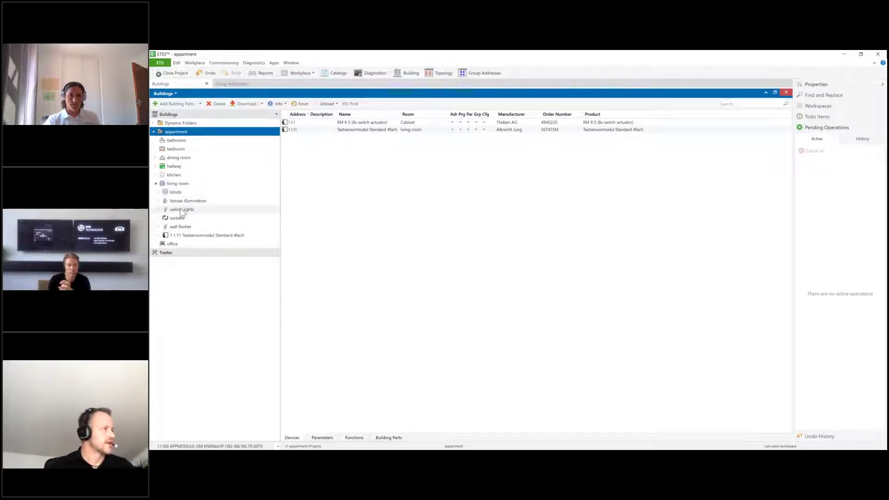
# Review the group addresses belonging to the living room's blinds function.
pyautogui.click(180, 193)
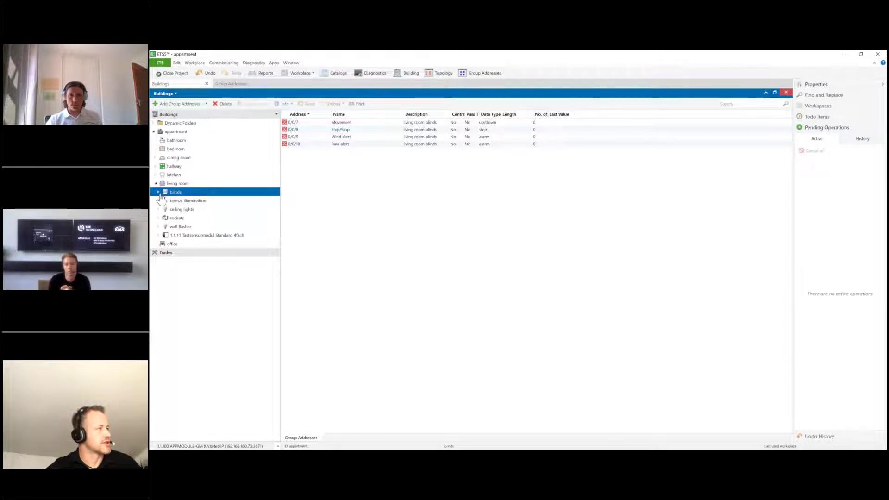
pyautogui.click(159, 192)
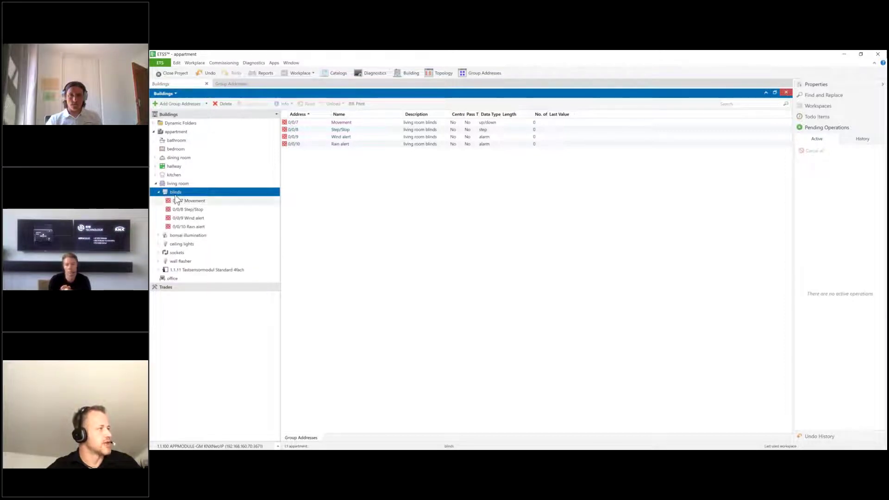
pyautogui.doubleClick(177, 192)
# Add one switchable light function named "wall light" to the living room.
pyautogui.click(173, 185)
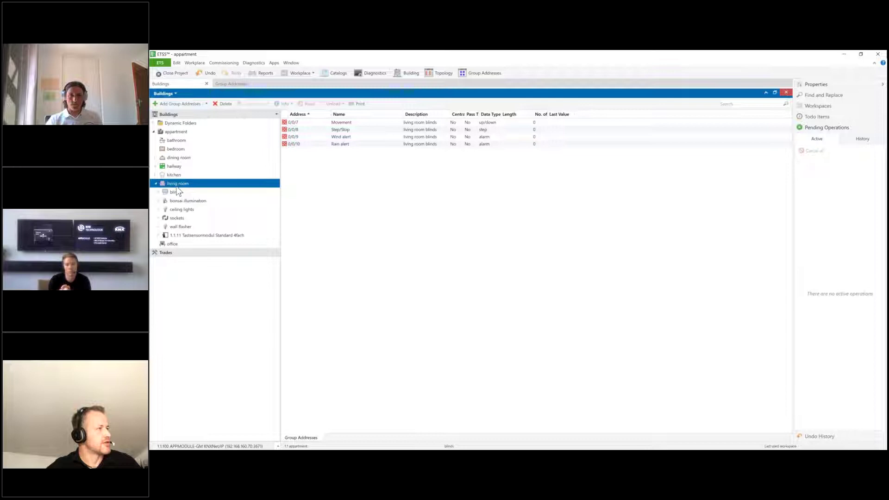
pyautogui.rightClick(171, 186)
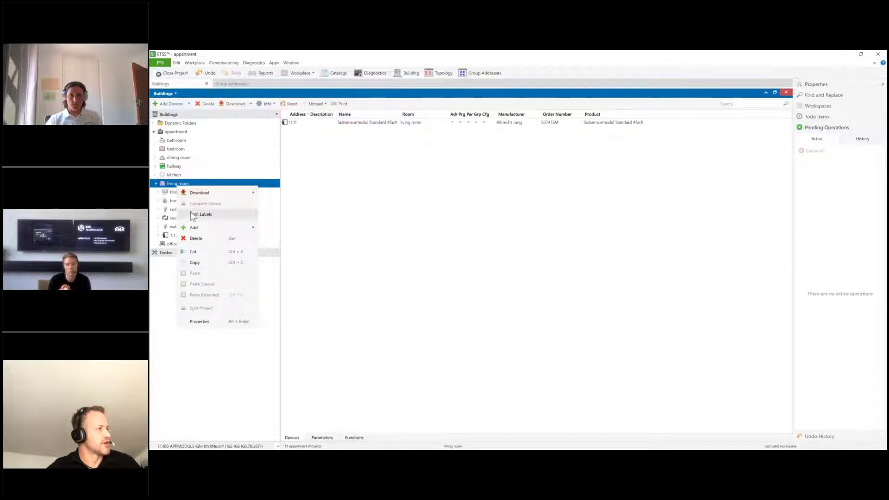
pyautogui.moveTo(193, 227)
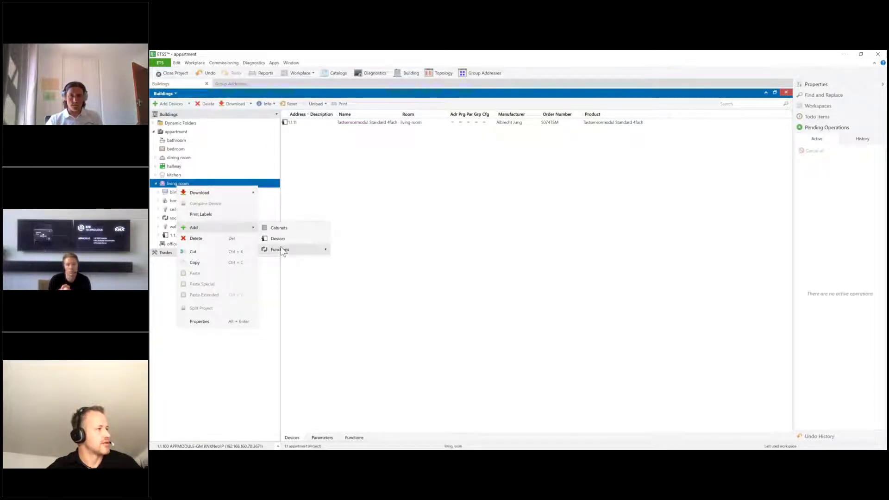
pyautogui.moveTo(283, 248)
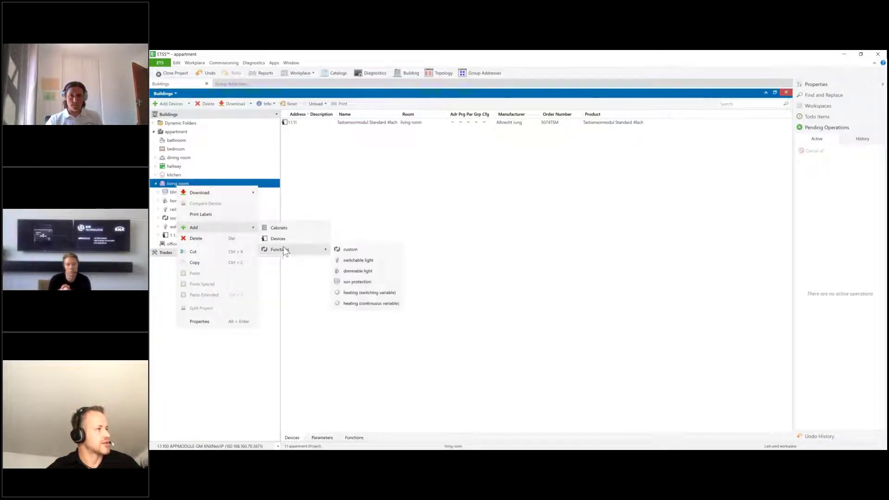
pyautogui.click(358, 261)
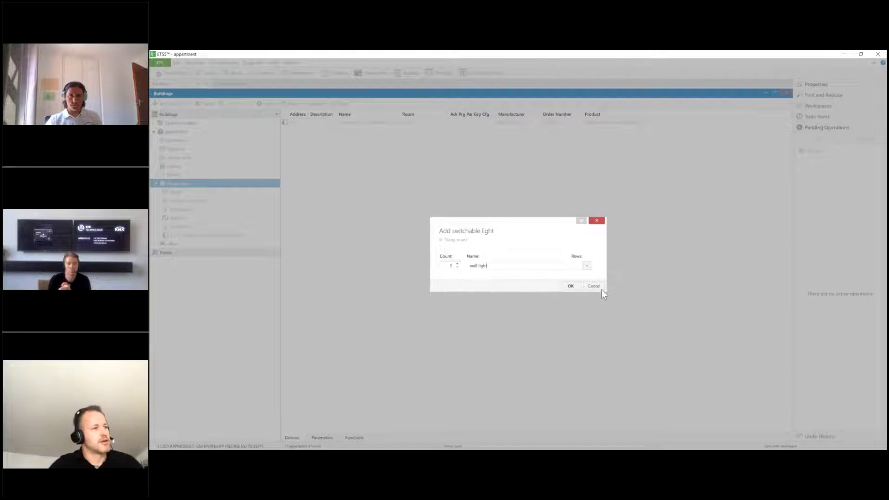
pyautogui.click(578, 287)
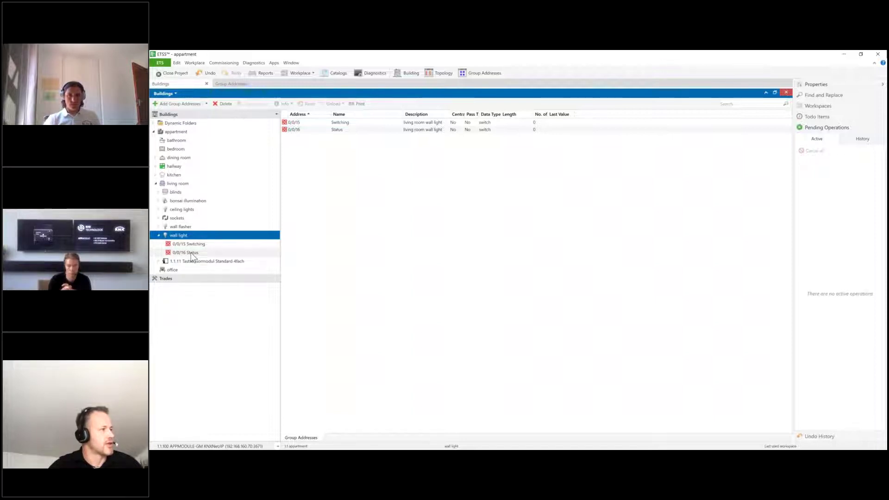
pyautogui.click(160, 235)
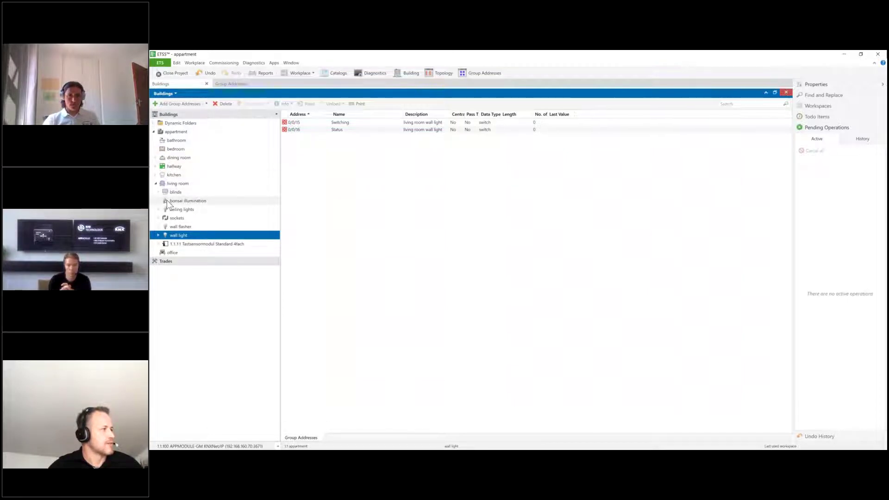
# Examine the group objects and channels of the RM 8 S switch actuator in the hallway cabinet.
pyautogui.click(156, 166)
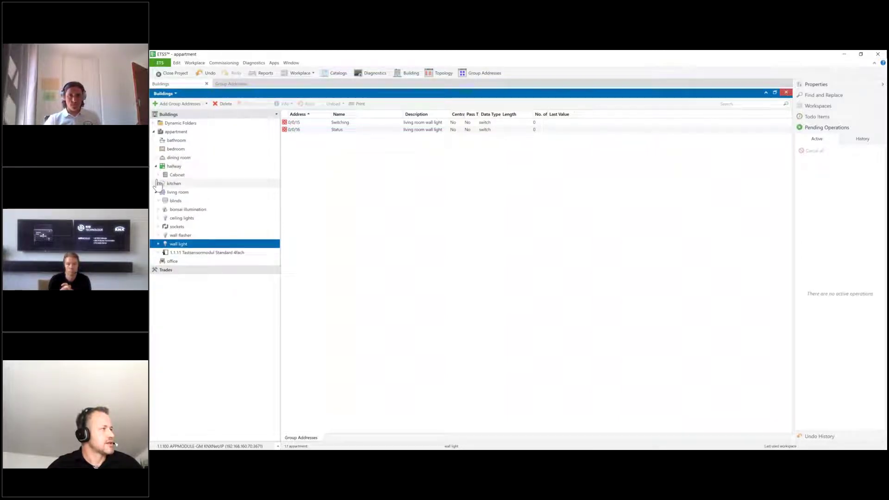
pyautogui.click(159, 175)
pyautogui.click(169, 178)
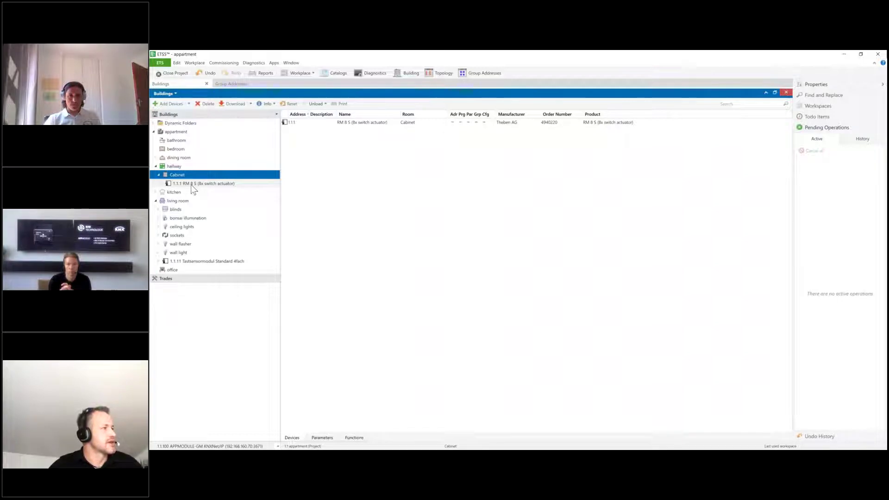
pyautogui.click(190, 185)
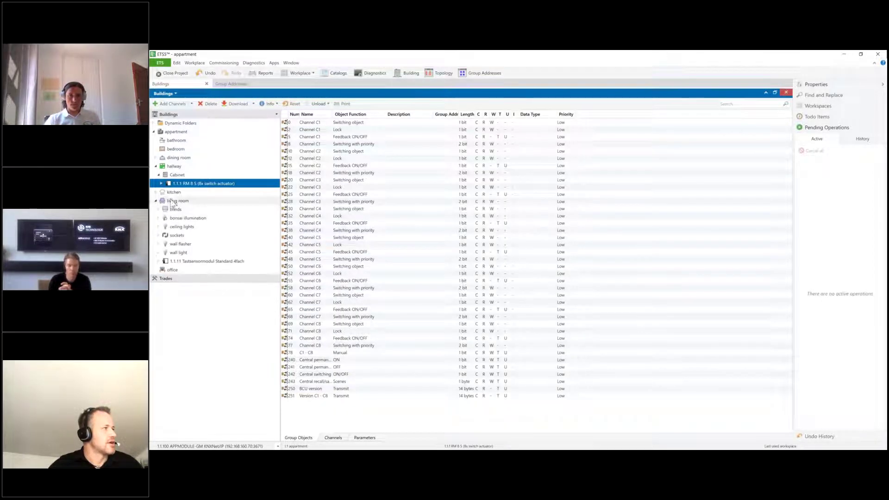
pyautogui.click(162, 183)
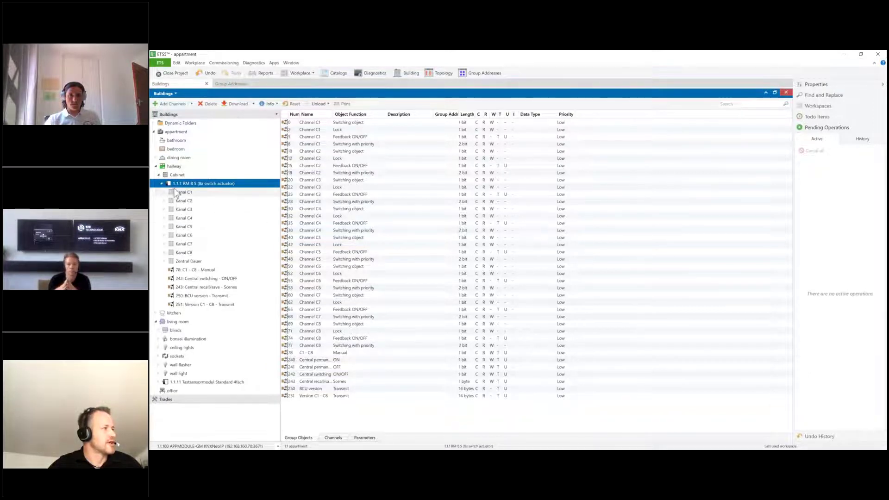
pyautogui.click(161, 184)
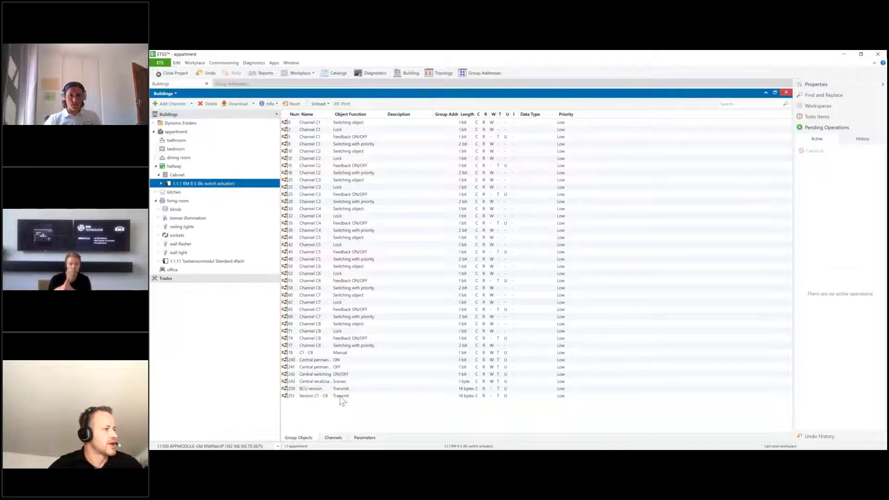
# Show the switch actuator's Channel C1 Functions parameters and turn on Grant Customer Access mode.
pyautogui.click(359, 438)
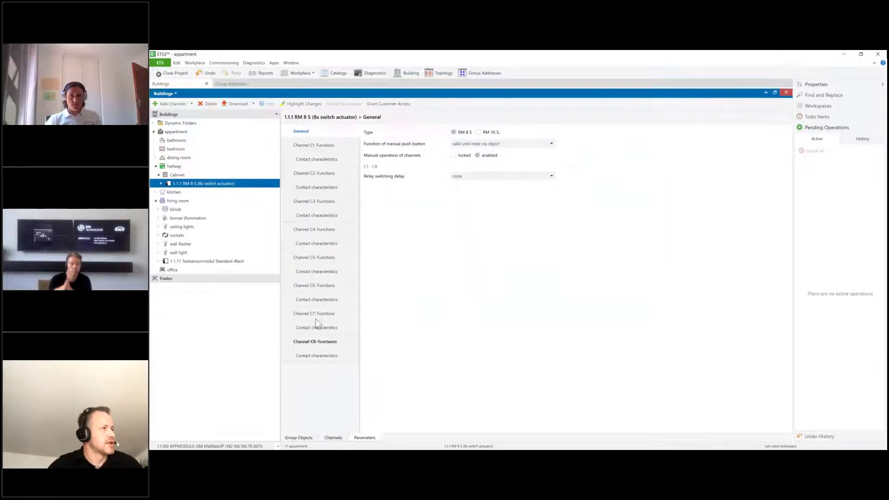
pyautogui.click(318, 147)
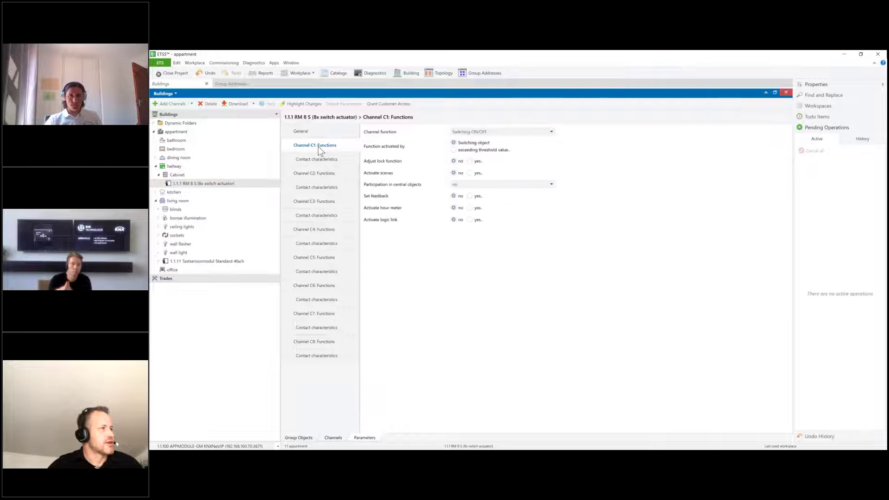
pyautogui.click(382, 104)
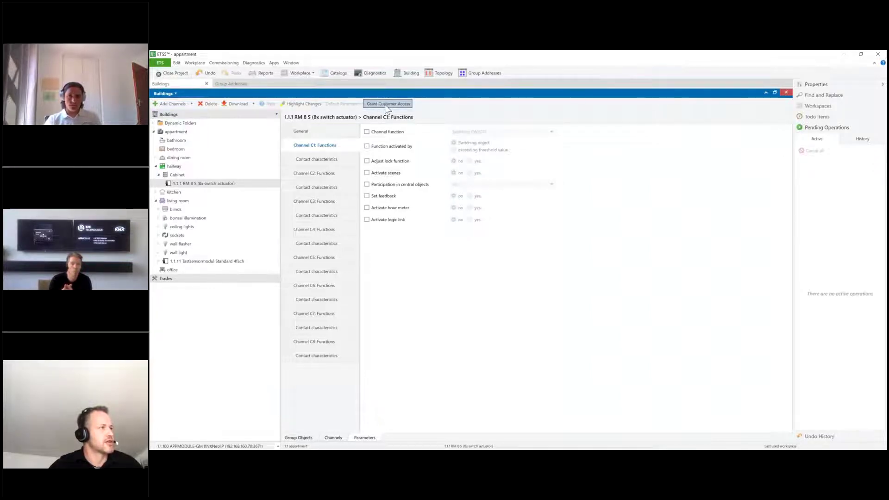
# Try granting customer access to the Channel function parameter of channel C1 and revoke it.
pyautogui.click(368, 132)
pyautogui.click(367, 132)
pyautogui.click(366, 132)
pyautogui.click(366, 132)
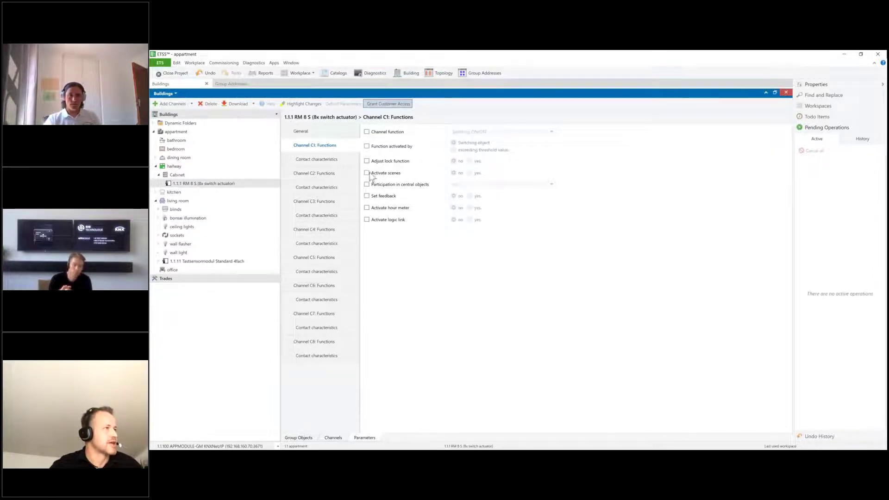
# Grant customer access to the Wippe 1 parameters and the W1 Status-LED function of the living room's Tastsensormodul Standard 4fach.
pyautogui.click(222, 261)
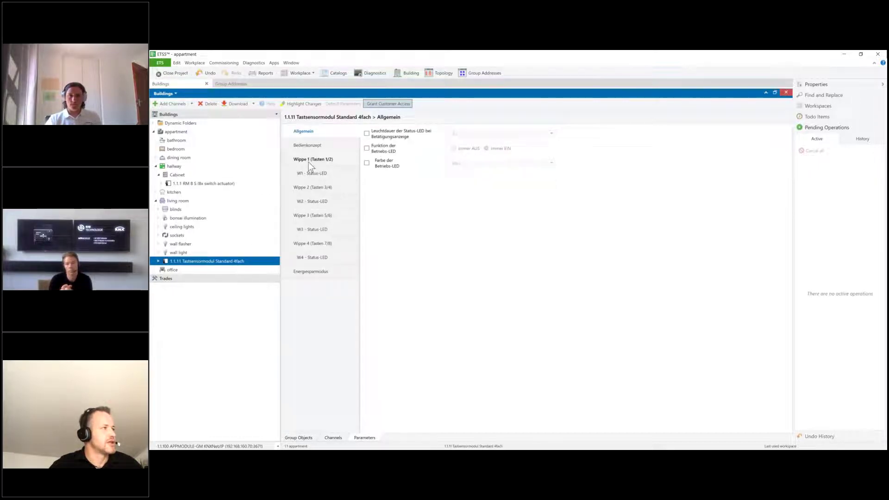
pyautogui.click(309, 161)
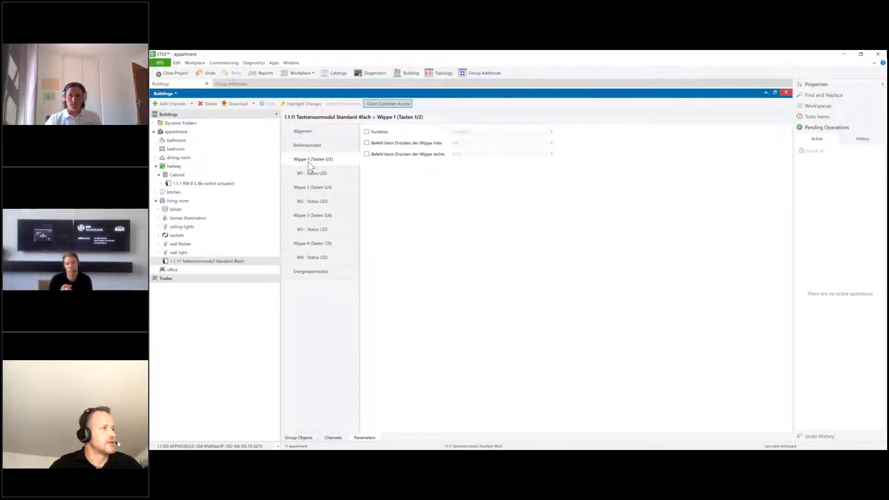
pyautogui.click(367, 132)
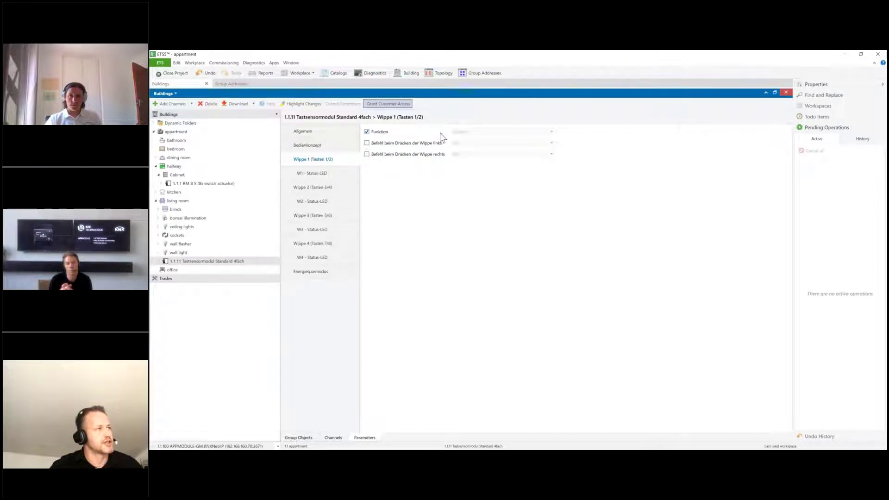
pyautogui.click(366, 133)
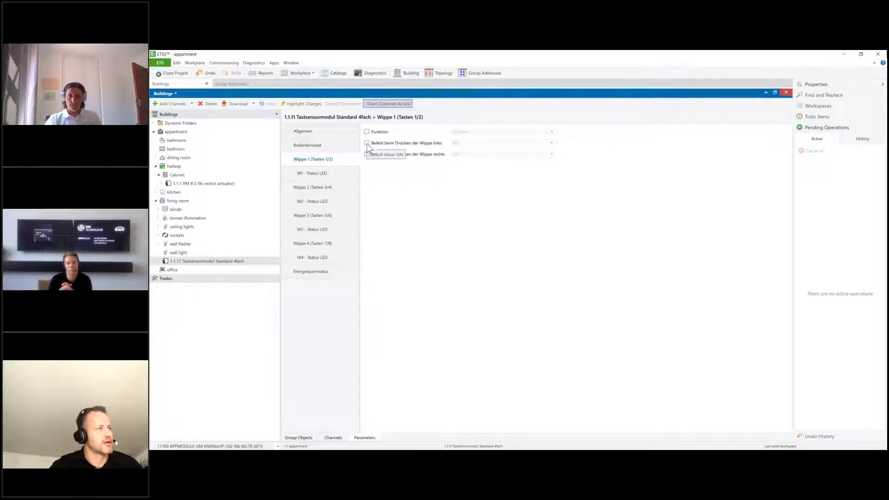
pyautogui.click(367, 132)
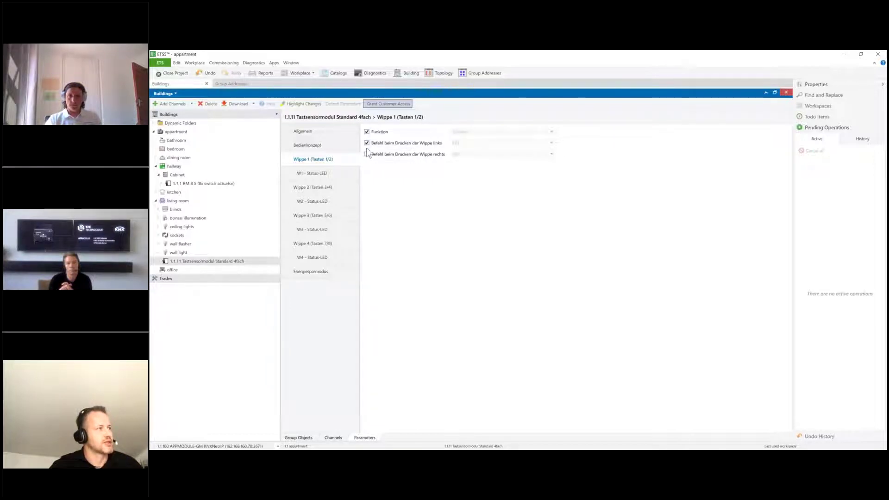
pyautogui.click(315, 174)
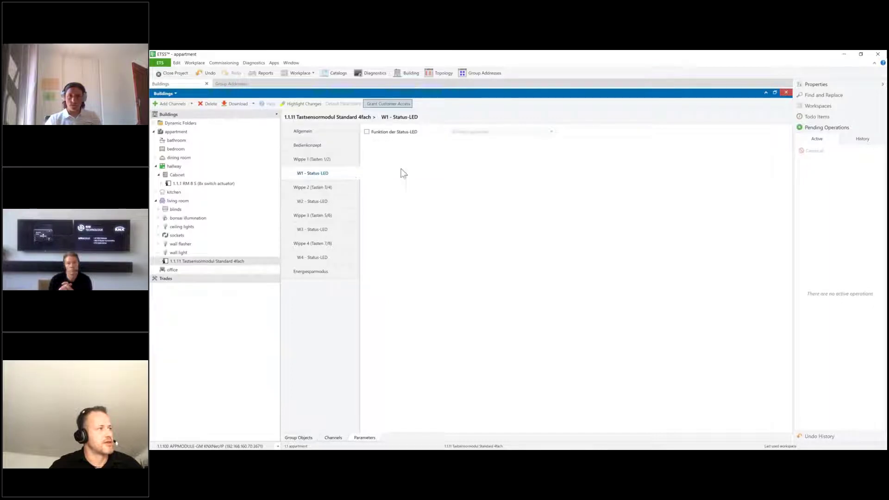
pyautogui.click(368, 132)
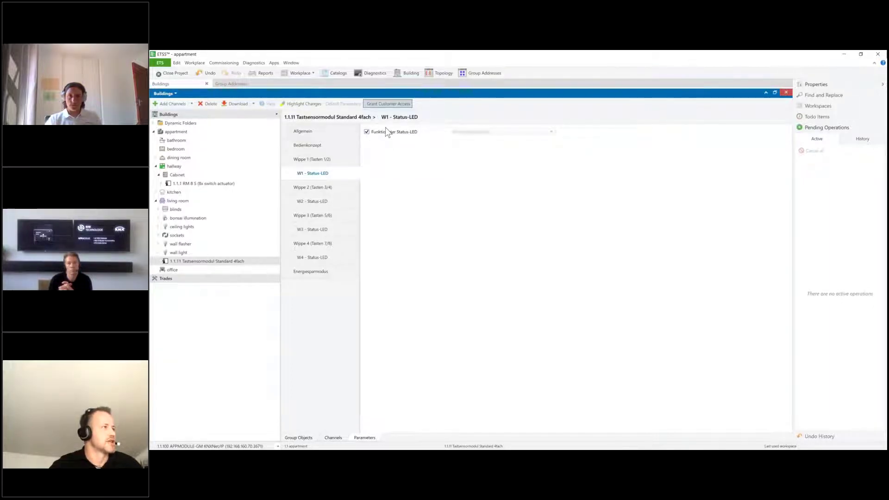
# Grant customer access to the Wippe 2 and Wippe 3 parameters and their Status-LED functions.
pyautogui.click(314, 187)
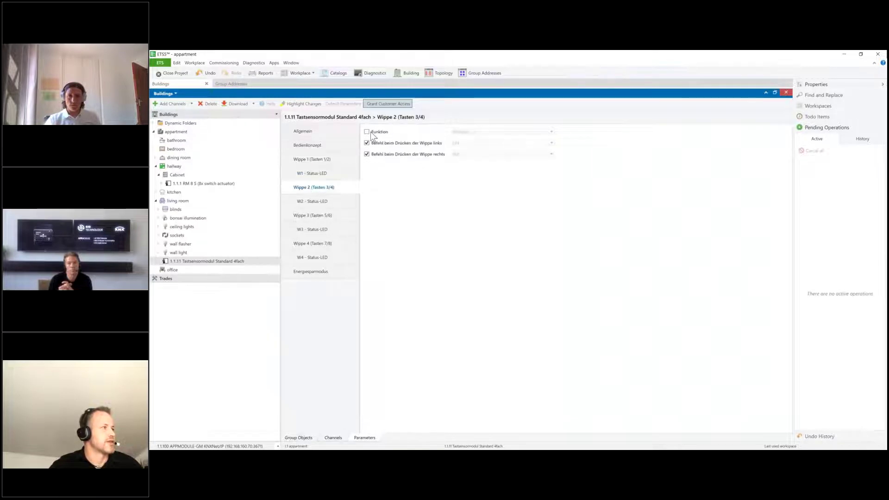
pyautogui.click(317, 215)
pyautogui.click(317, 204)
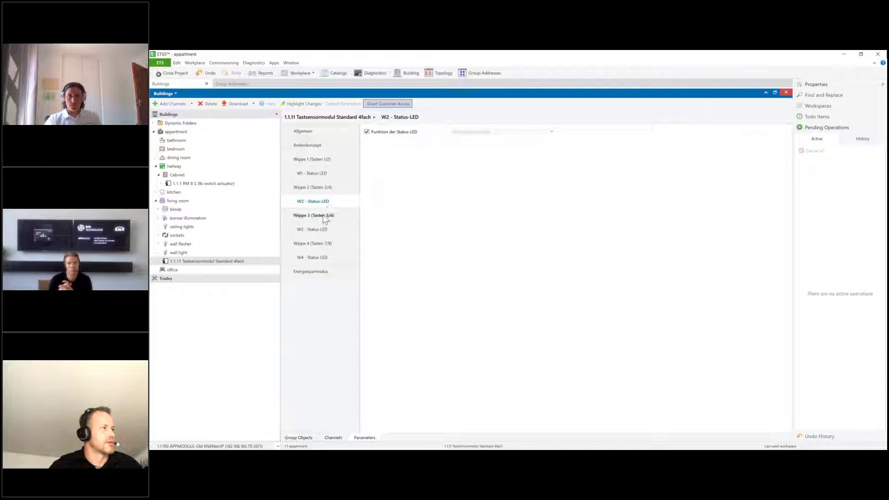
pyautogui.press('Down')
pyautogui.click(366, 132)
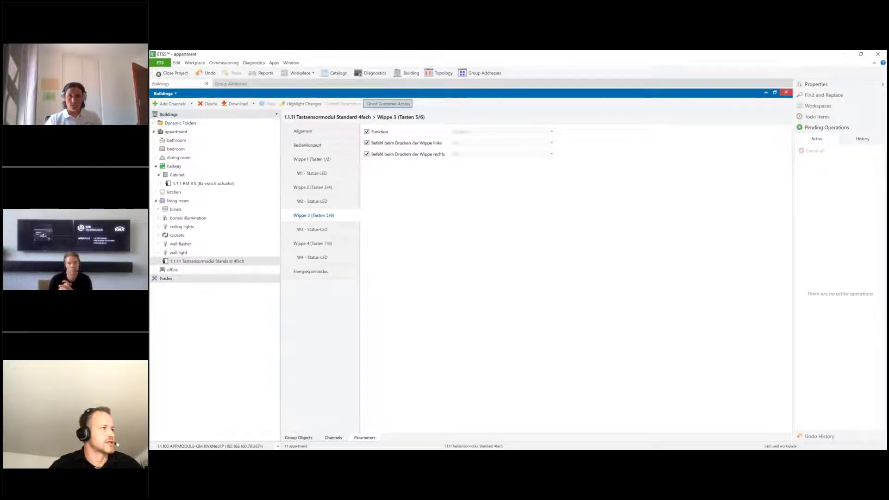
pyautogui.click(320, 229)
# Grant customer access to the Wippe 4 parameters and the W4 Status-LED function, and turn off Grant Customer Access mode.
pyautogui.press('Down')
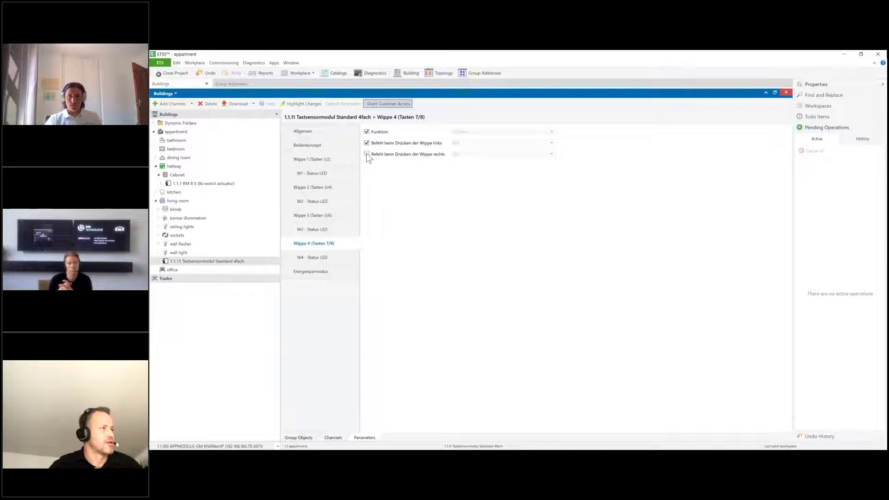
pyautogui.click(315, 257)
pyautogui.click(367, 132)
pyautogui.click(202, 261)
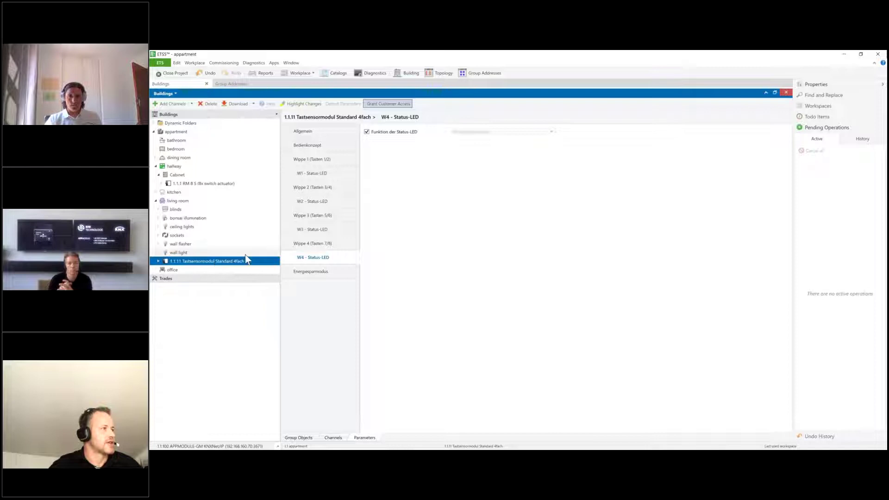
pyautogui.click(370, 106)
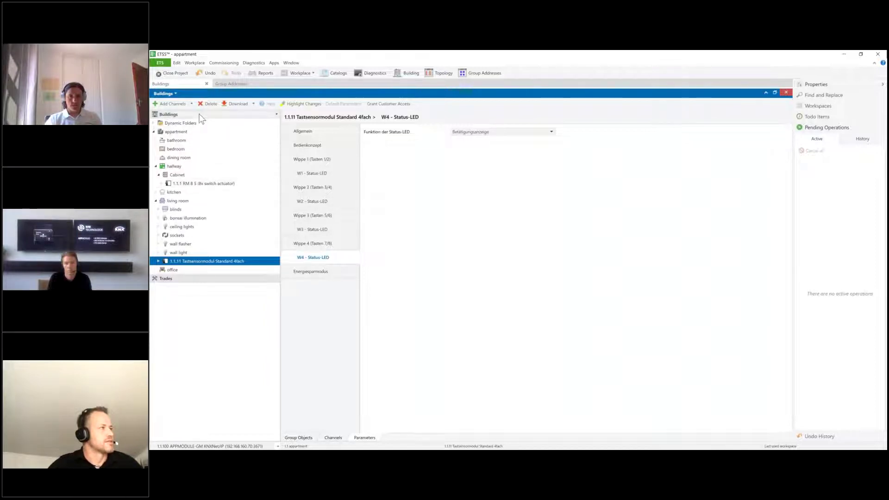
# Send the appartment project from the project overview to ETS Inside, choosing the appartment server as the target.
pyautogui.click(163, 63)
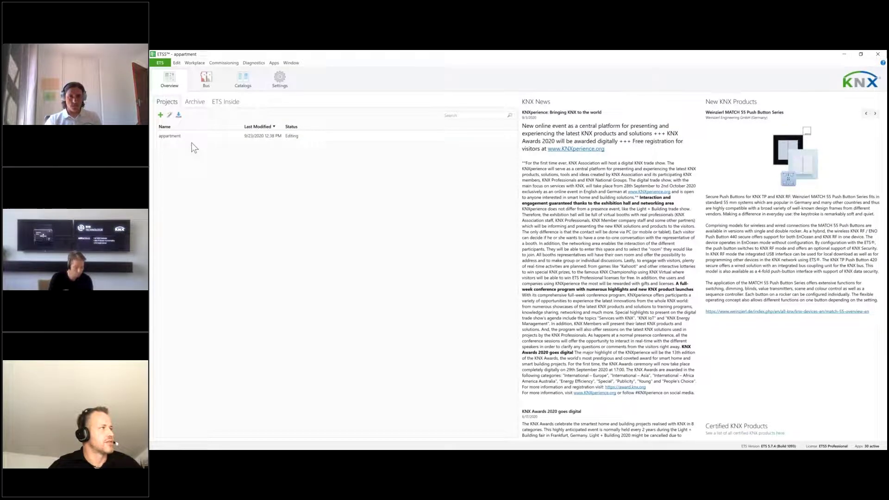
pyautogui.rightClick(186, 137)
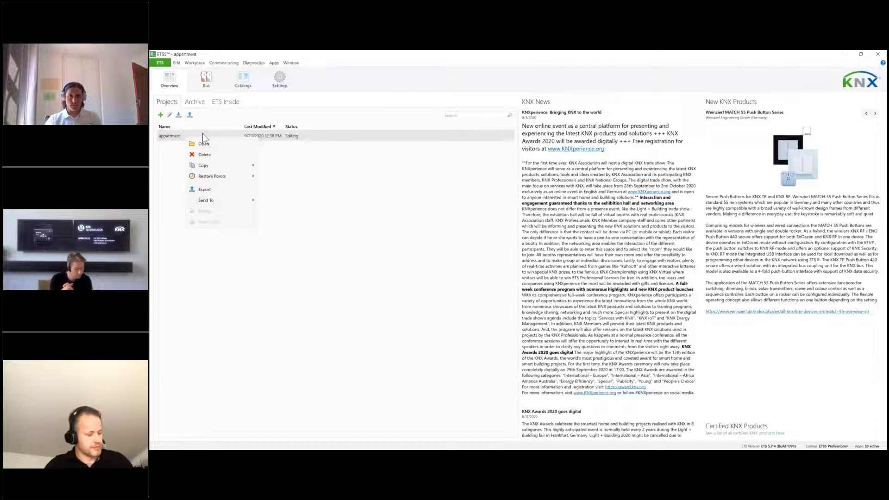
pyautogui.moveTo(216, 201)
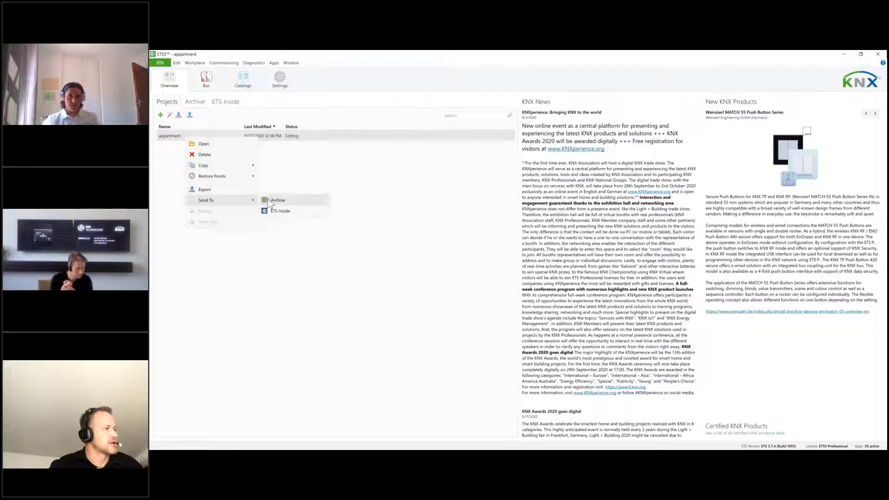
pyautogui.click(292, 212)
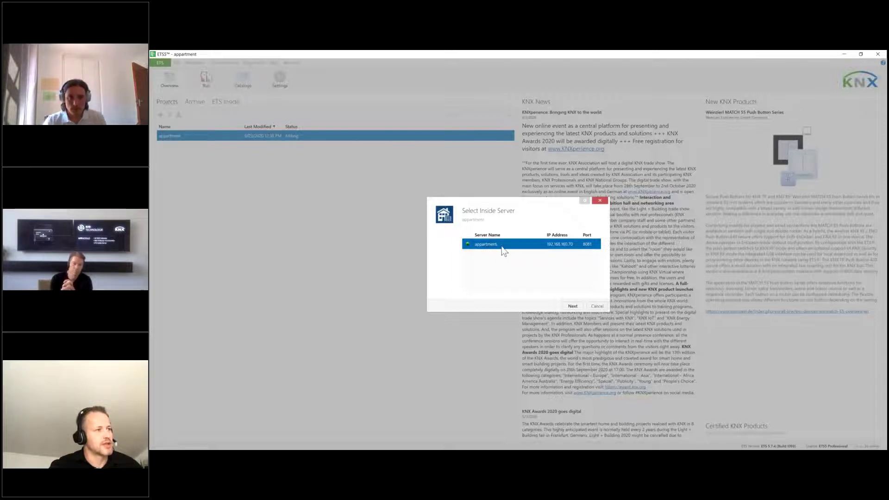
pyautogui.click(572, 306)
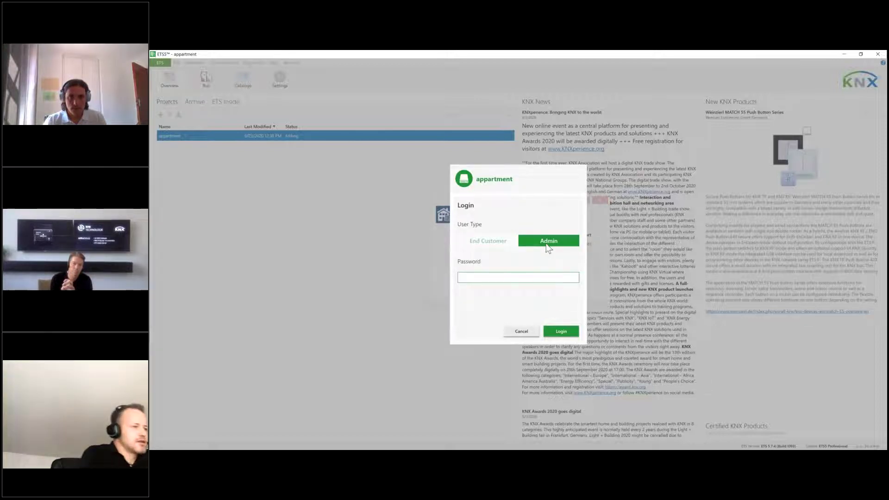
# Log in to the server as Admin with the account password and agree to close the project for the transfer.
pyautogui.write('•••')
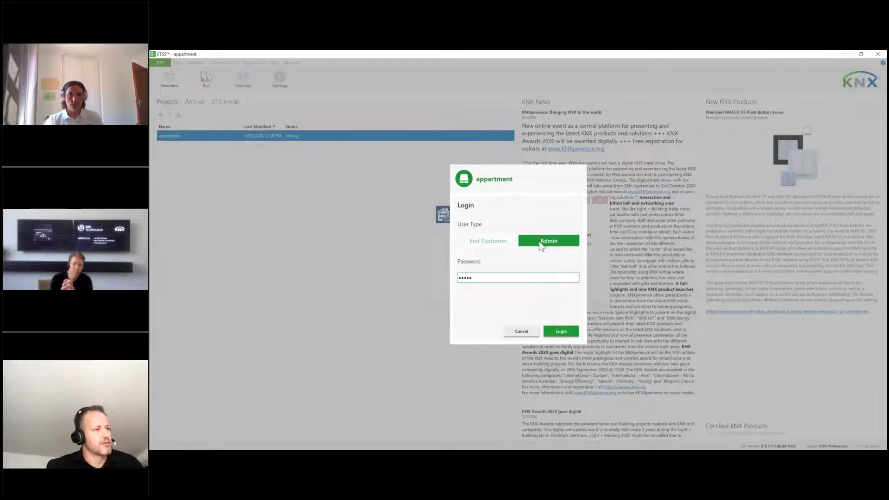
pyautogui.click(548, 331)
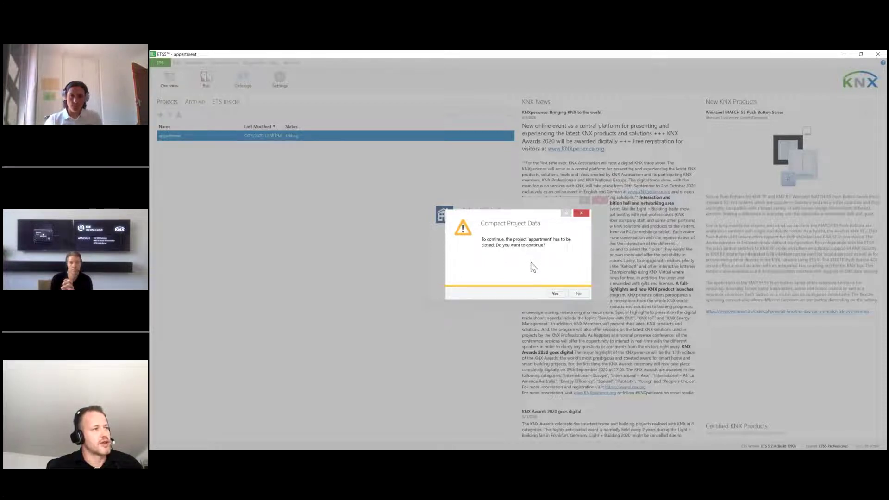
pyautogui.click(555, 293)
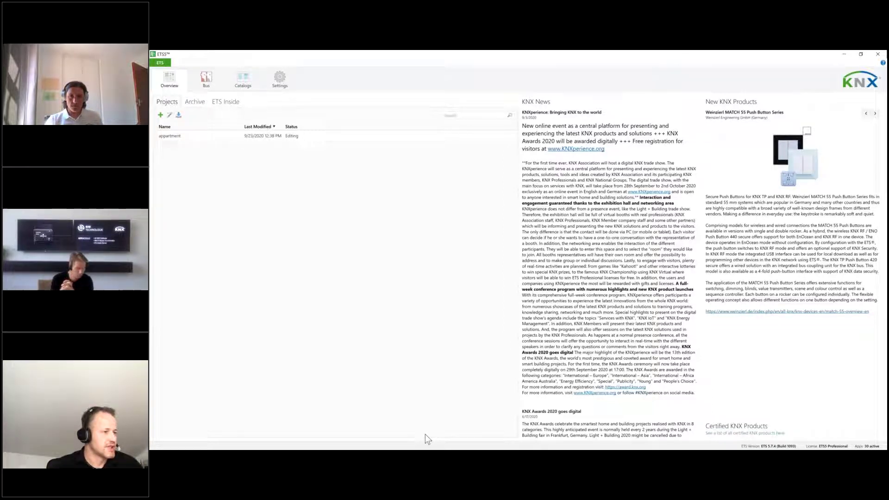
# Switch to ETS Inside, go back to the server connection page and reconnect to the appartment server.
pyautogui.moveTo(425, 449)
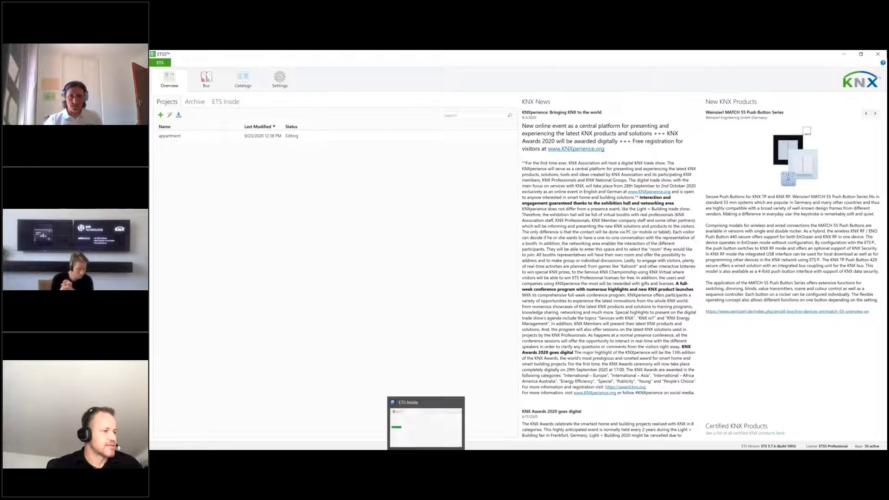
pyautogui.click(426, 423)
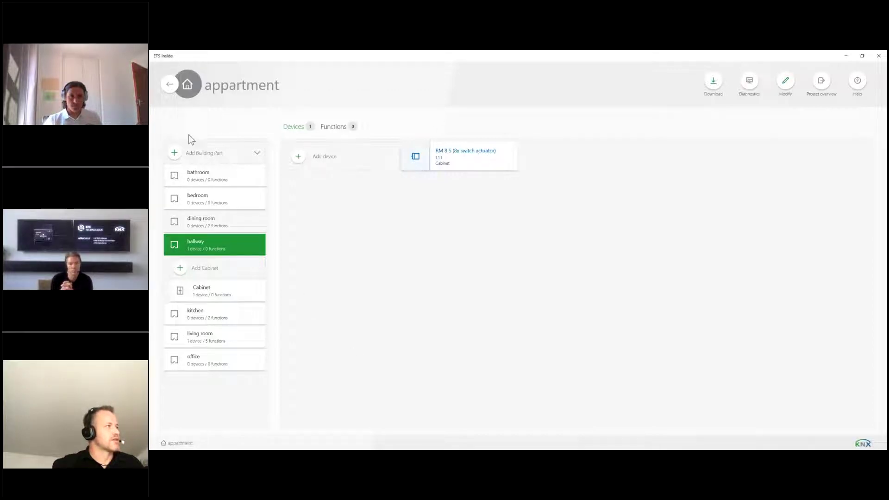
pyautogui.click(168, 85)
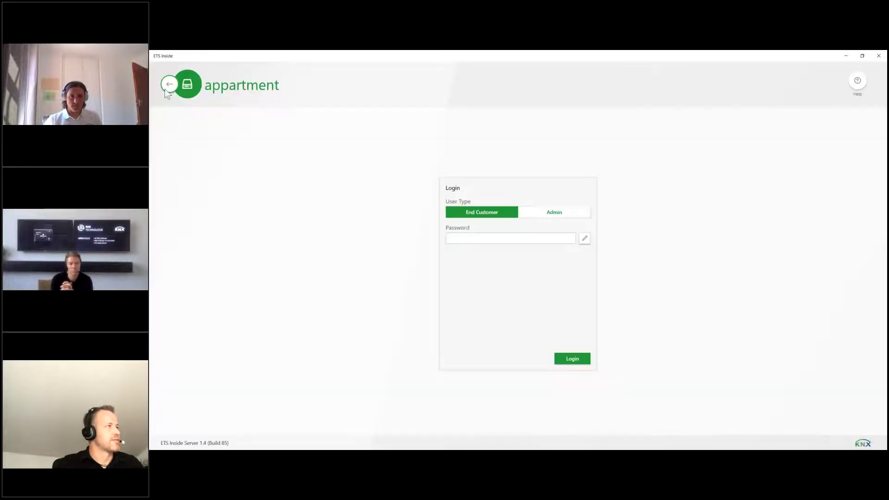
pyautogui.click(169, 84)
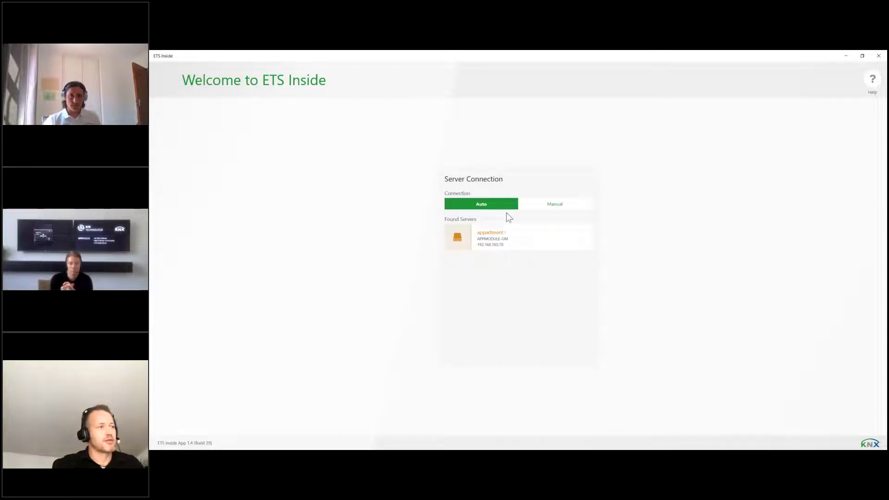
pyautogui.click(513, 236)
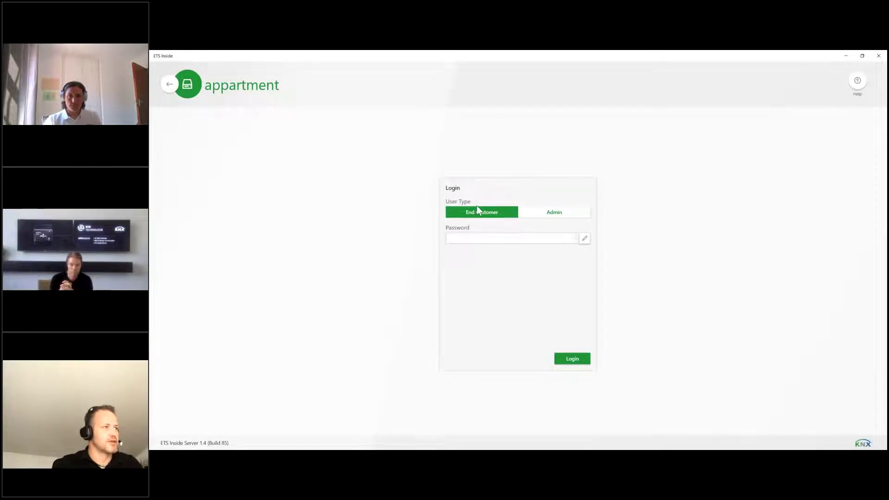
# Log in to the appartment server with the Admin user type and the account password.
pyautogui.click(523, 211)
pyautogui.click(488, 239)
pyautogui.click(701, 207)
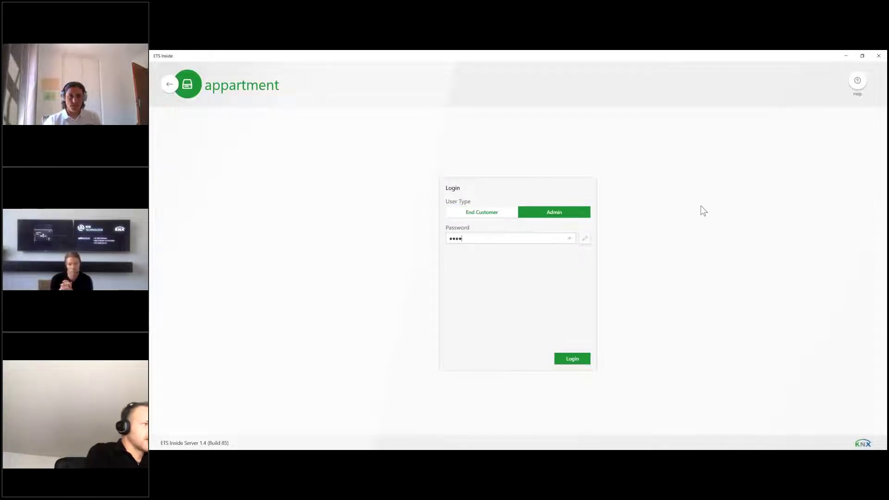
pyautogui.click(564, 360)
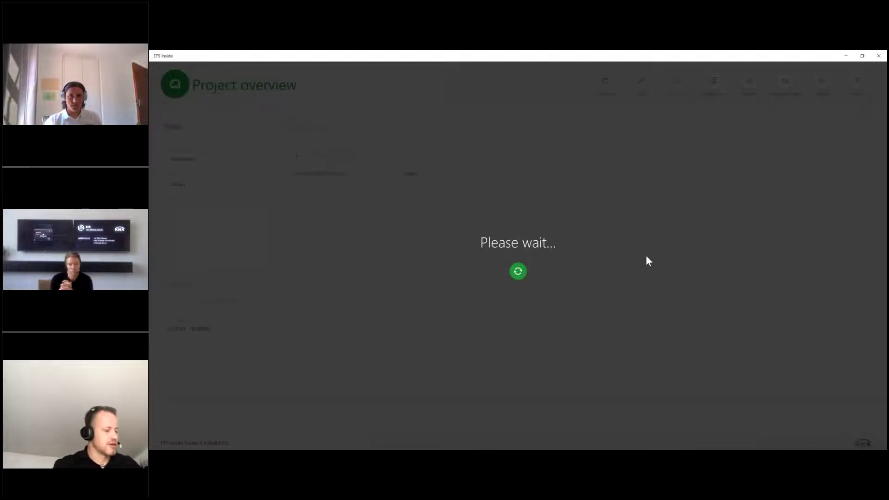